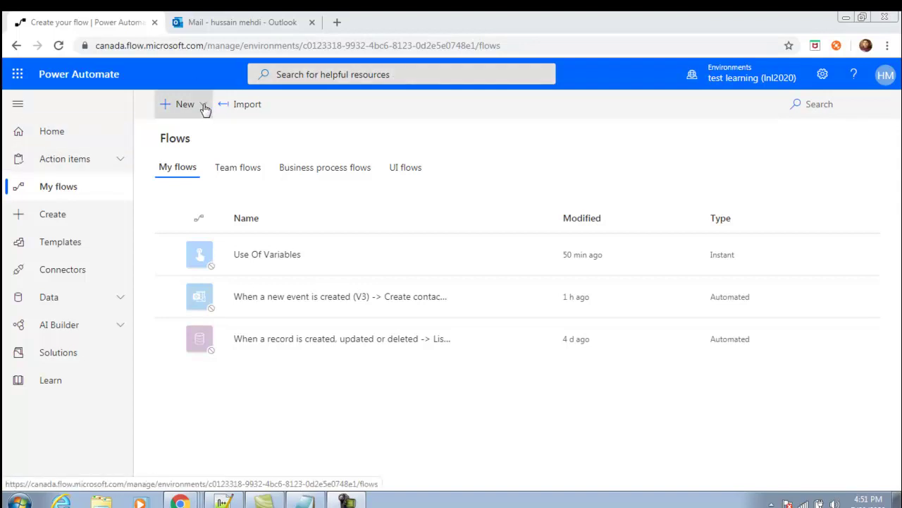
# Step: Create the instant flow 'Send email from Instant Flow' with a Manually trigger a flow trigger, then add a new step
pyautogui.click(204, 106)
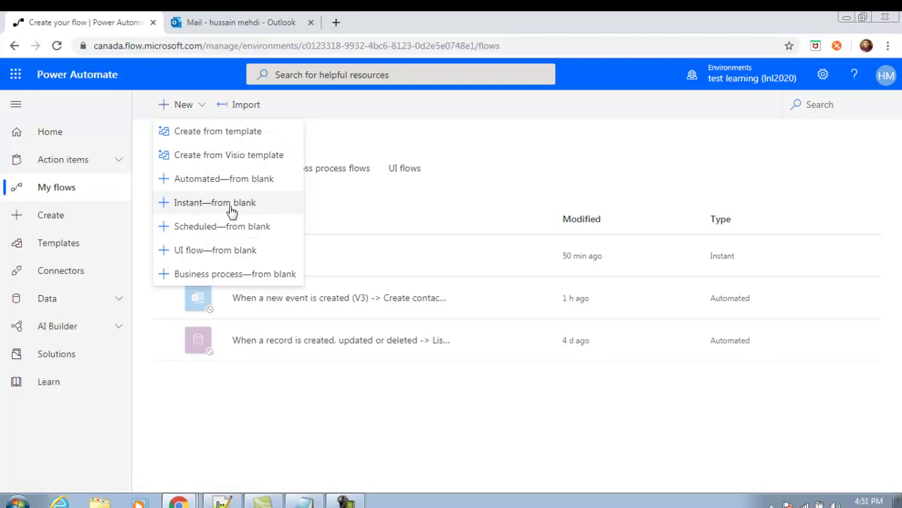
pyautogui.click(217, 203)
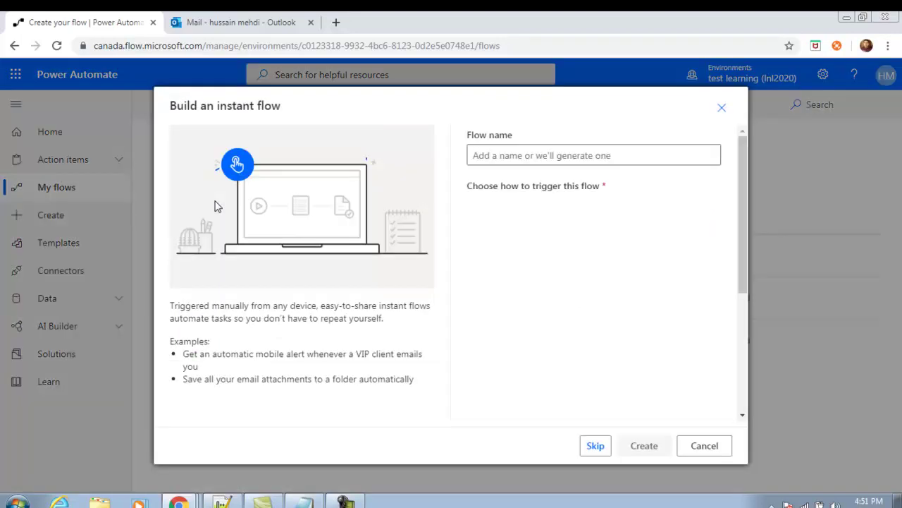
pyautogui.click(568, 152)
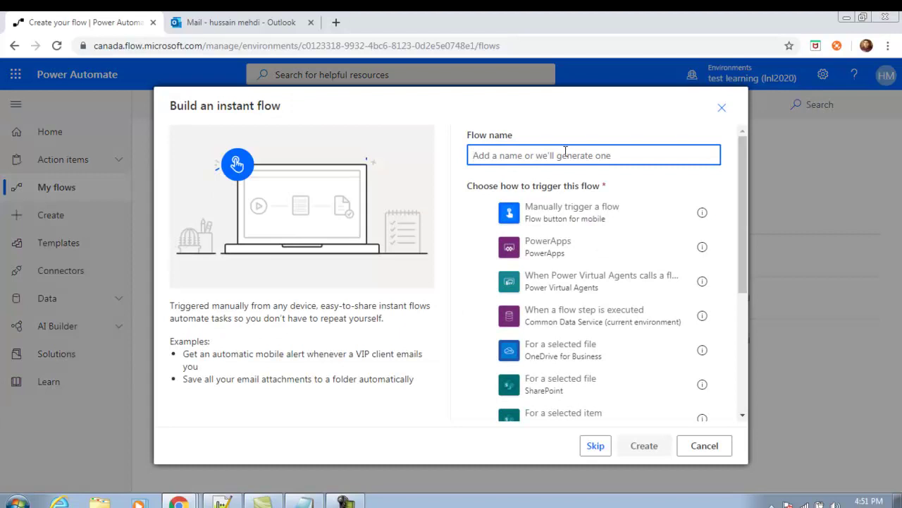
pyautogui.write('Send email from Instant Flow')
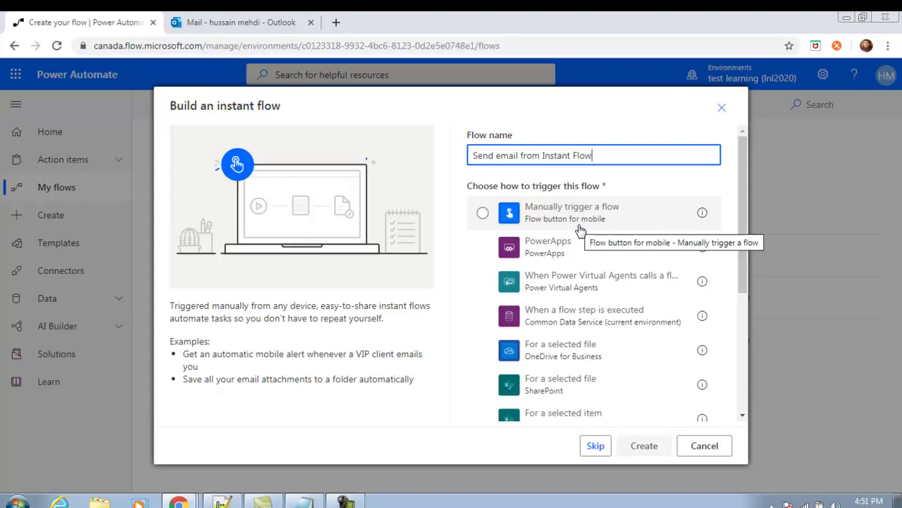
pyautogui.click(546, 209)
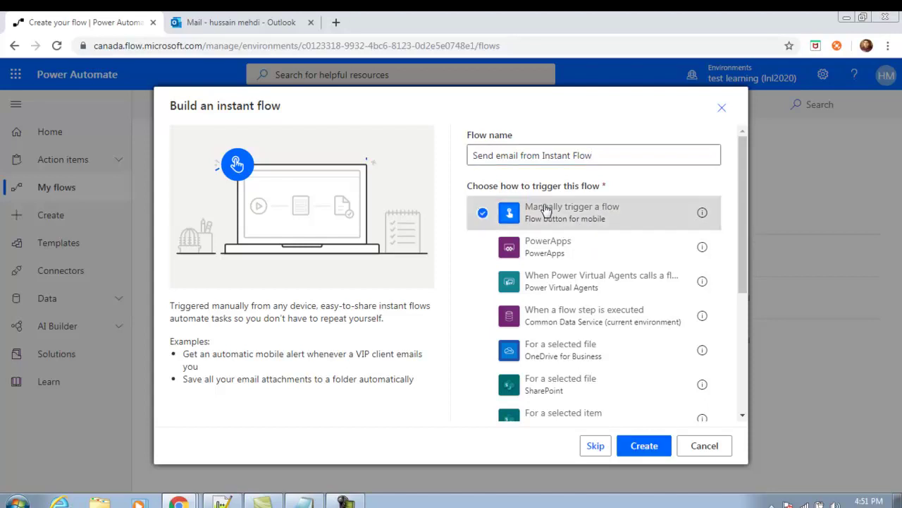
pyautogui.click(645, 446)
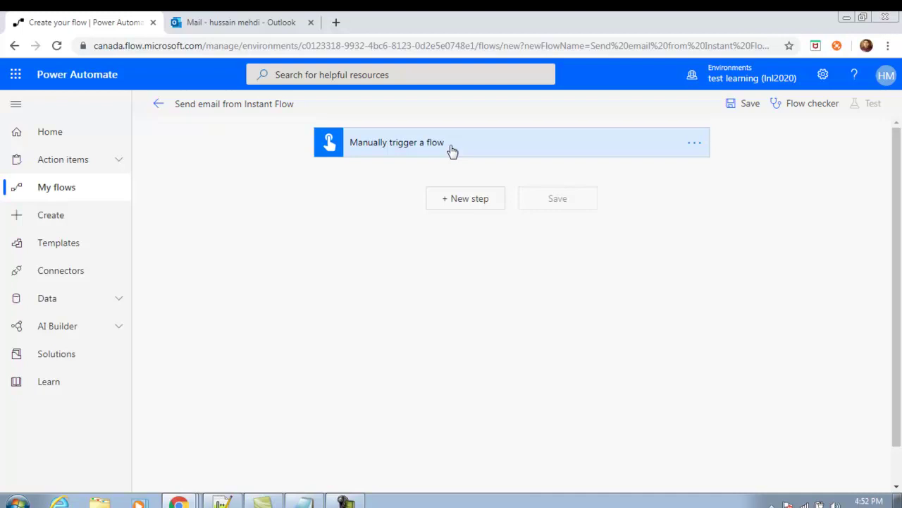
pyautogui.click(466, 200)
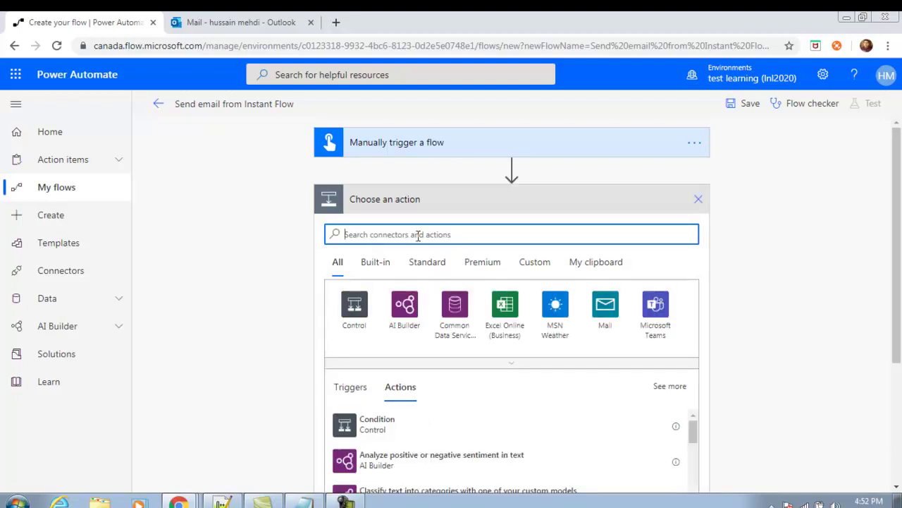
# Step: Search for Outlook and list the Office 365 Outlook connector's actions, including Send an email (V2)
pyautogui.write('Ou')
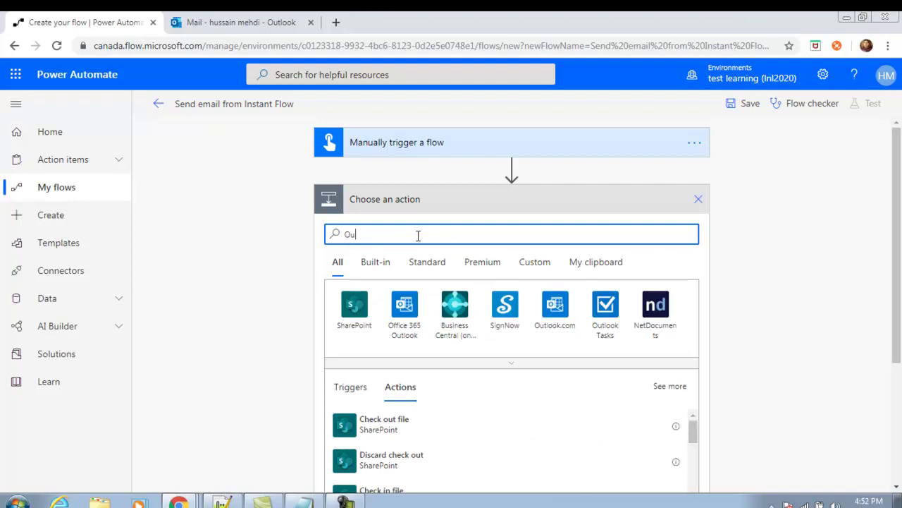
pyautogui.write('tlook')
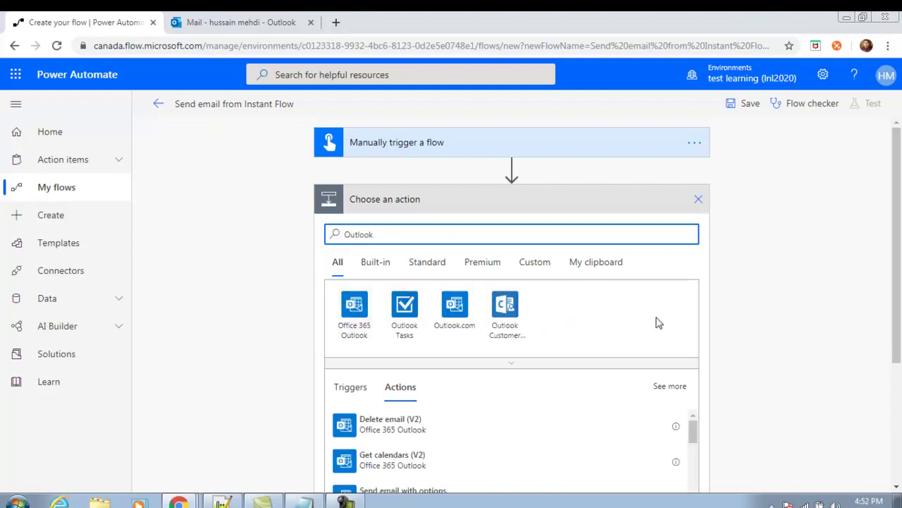
pyautogui.click(358, 333)
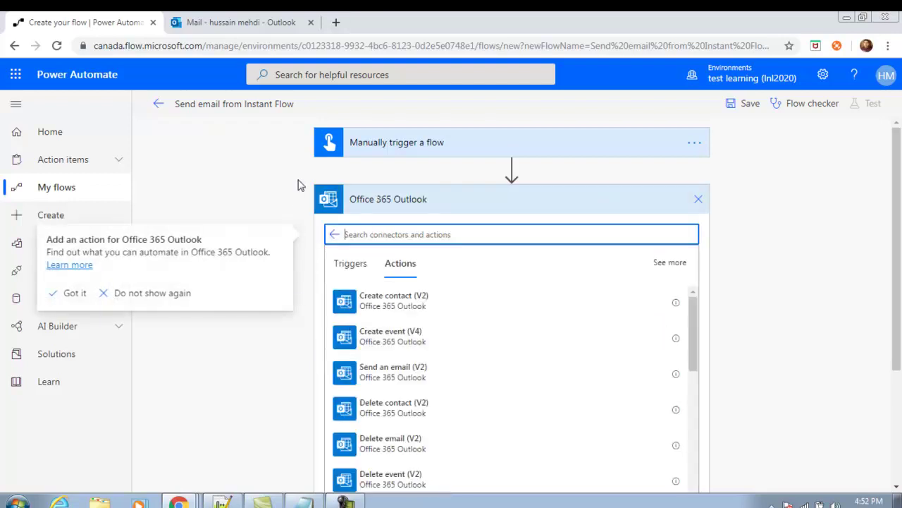
pyautogui.scroll(-1, 298, 185)
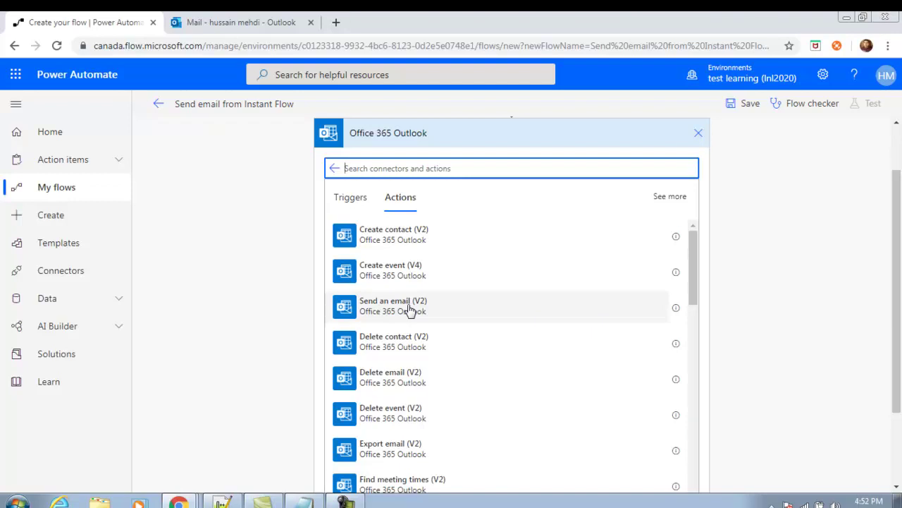
pyautogui.click(677, 311)
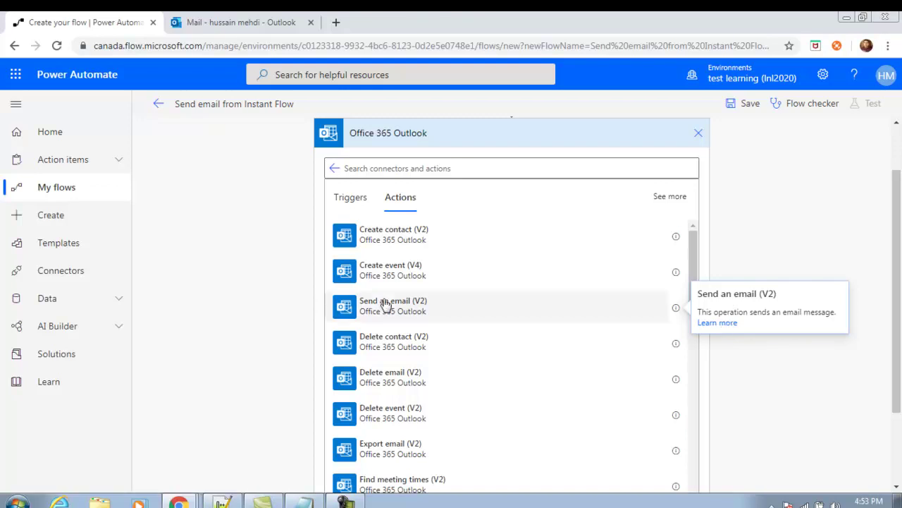
pyautogui.click(722, 322)
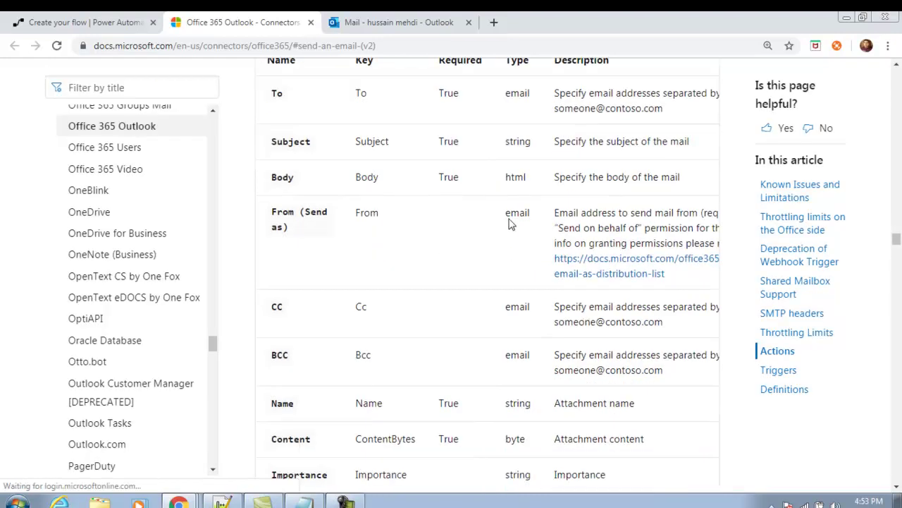
pyautogui.moveTo(255, 133); pyautogui.dragTo(383, 135)
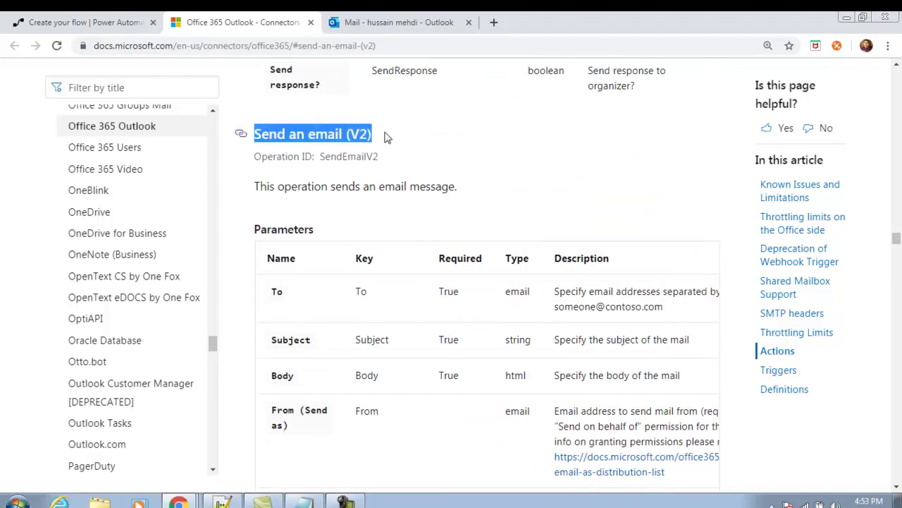
pyautogui.click(98, 21)
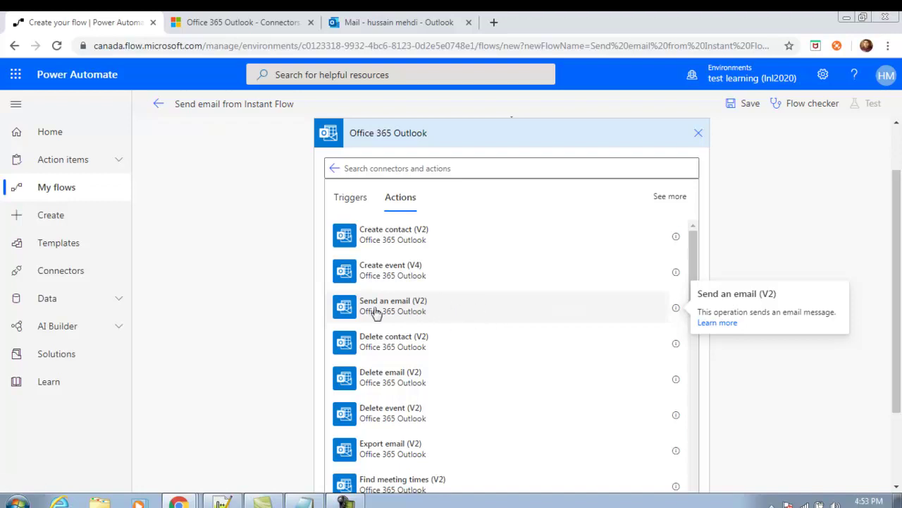
pyautogui.click(261, 16)
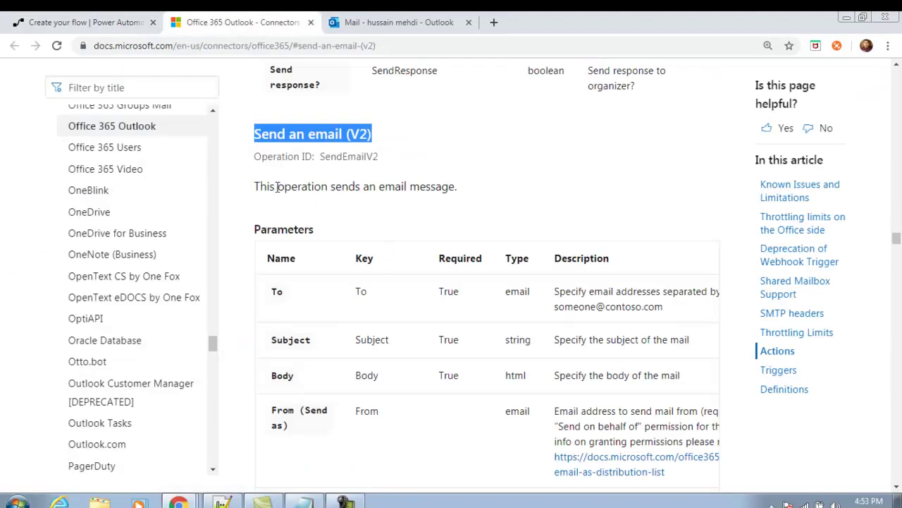
pyautogui.moveTo(275, 186); pyautogui.dragTo(412, 185)
pyautogui.scroll(-3, 383, 252)
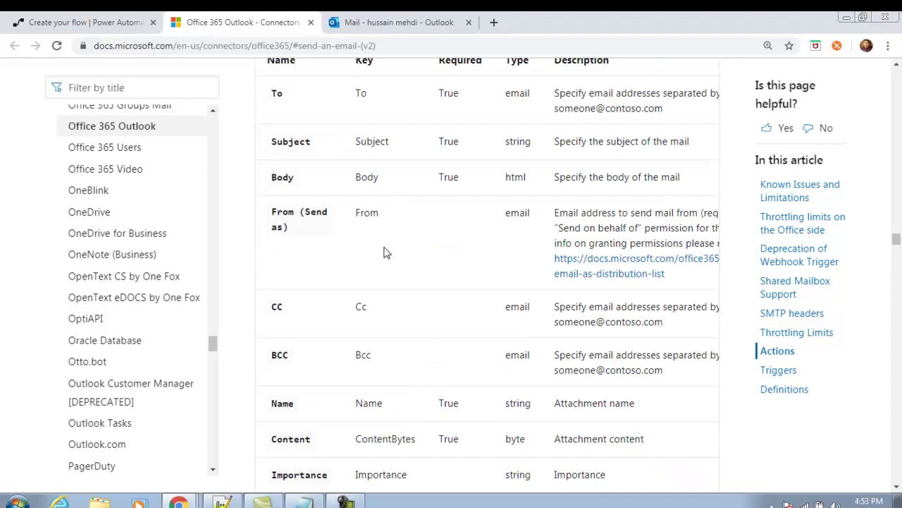
pyautogui.scroll(-3, 384, 252)
pyautogui.scroll(5, 352, 176)
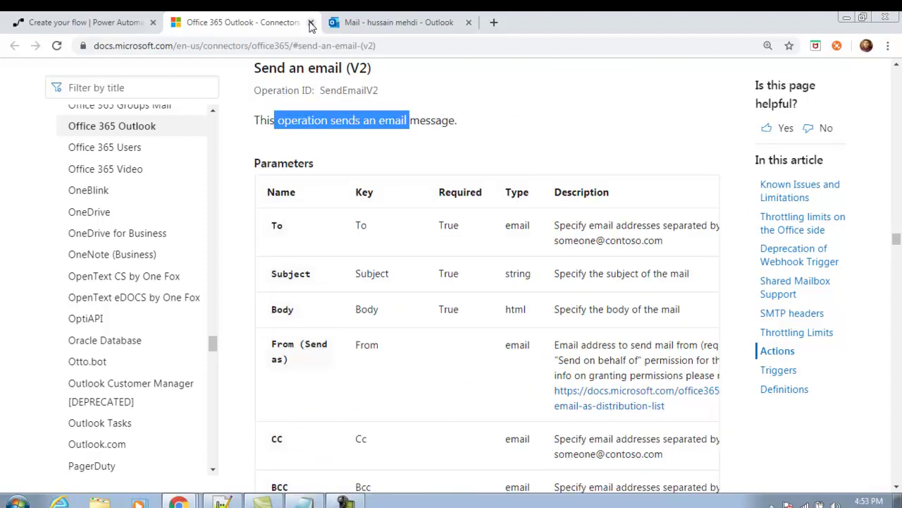
pyautogui.click(311, 23)
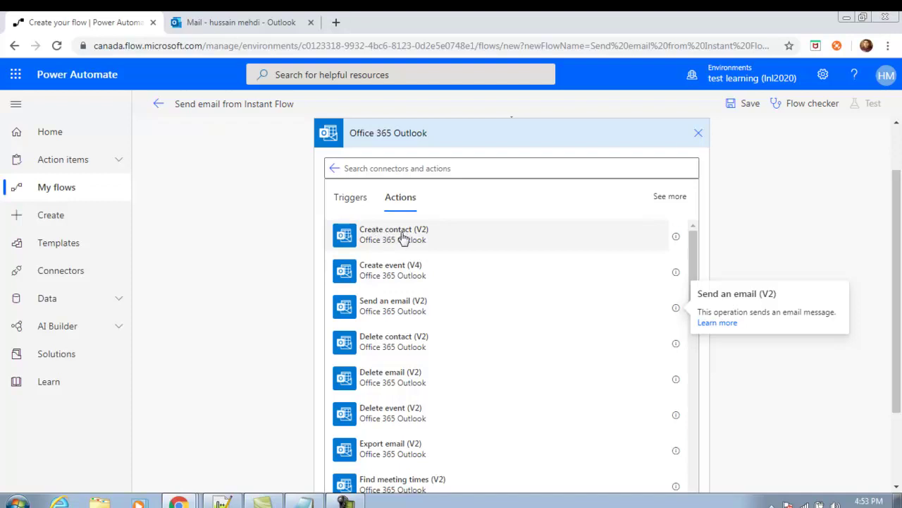
pyautogui.click(676, 239)
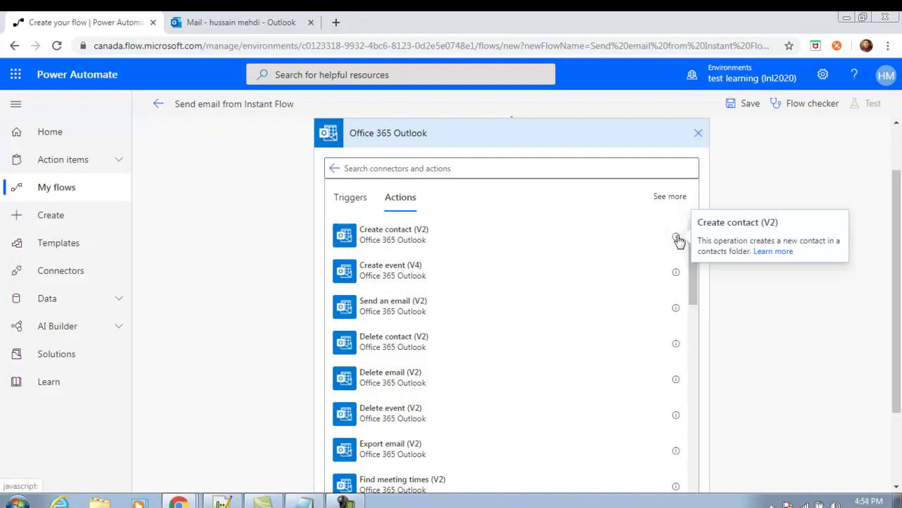
pyautogui.click(781, 259)
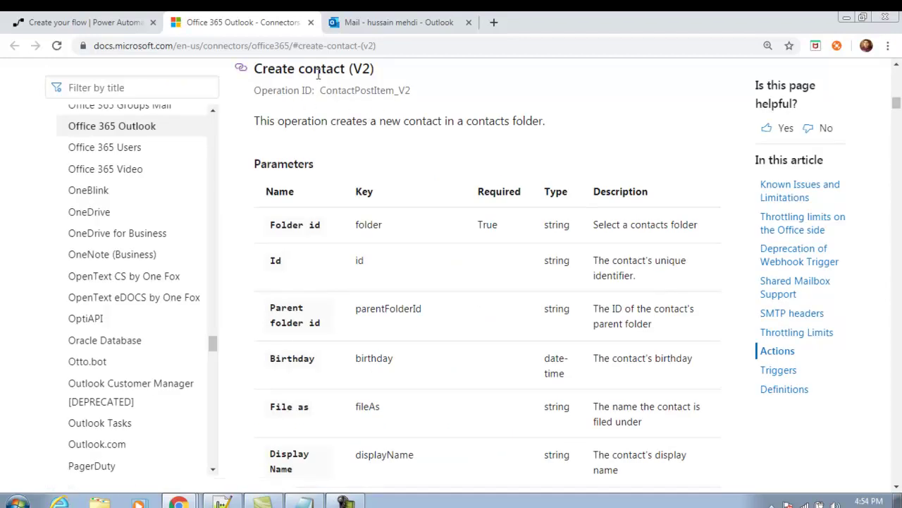
pyautogui.hotkey('ctrl', 'w')
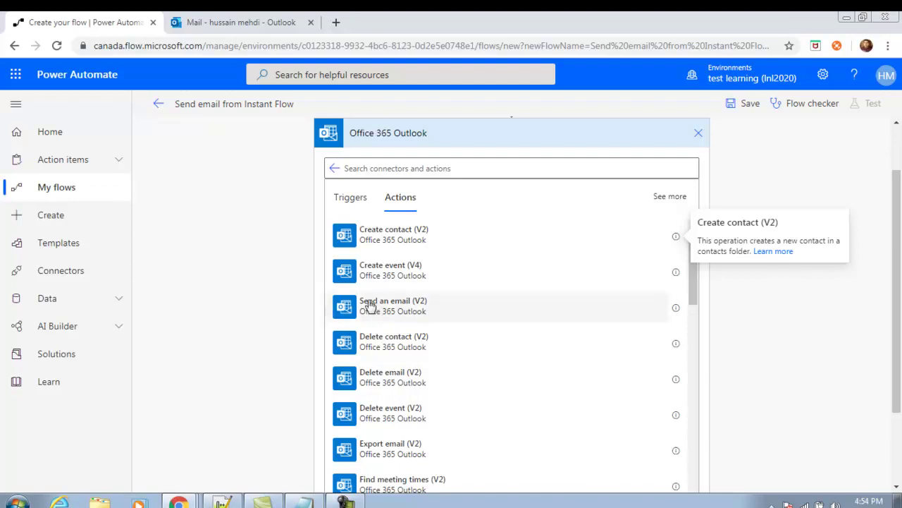
# Step: Add the Send an email (V2) action and set the recipient to your own account
pyautogui.click(412, 305)
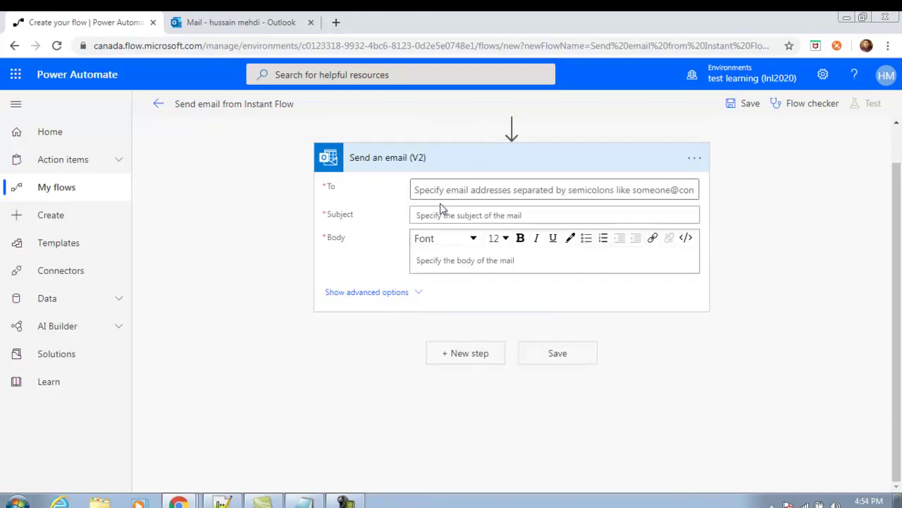
pyautogui.click(472, 192)
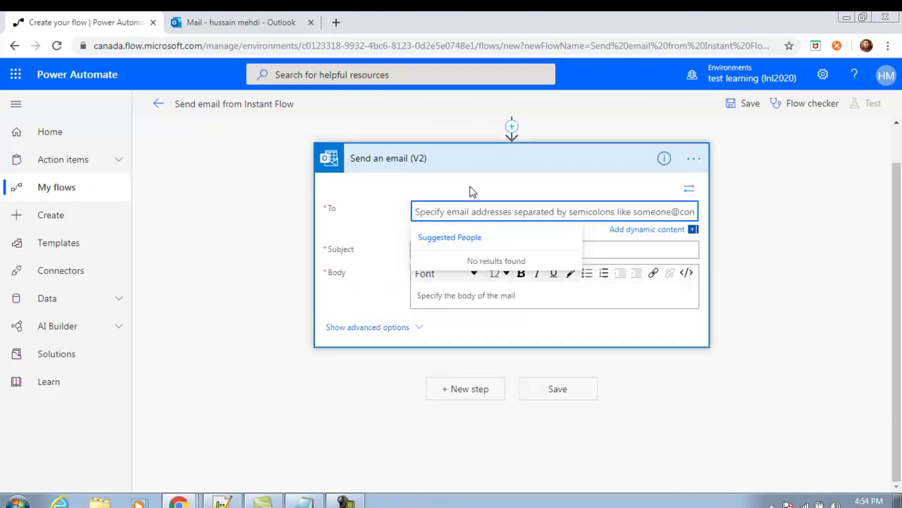
pyautogui.write('Ln')
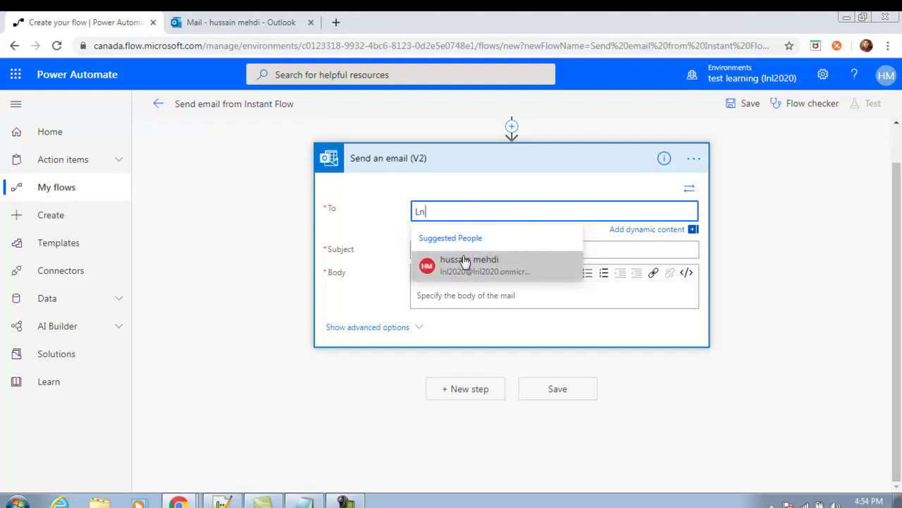
pyautogui.click(487, 262)
# Step: Enter the email subject 'Test subject from Instant flow'
pyautogui.click(468, 248)
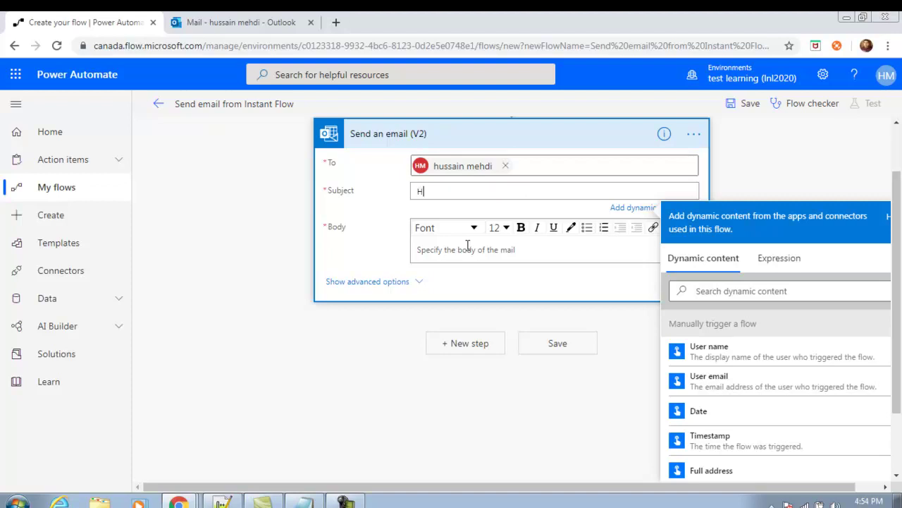
pyautogui.write('T')
pyautogui.press('BackSpace')
pyautogui.write('Test subject from Instant flow')
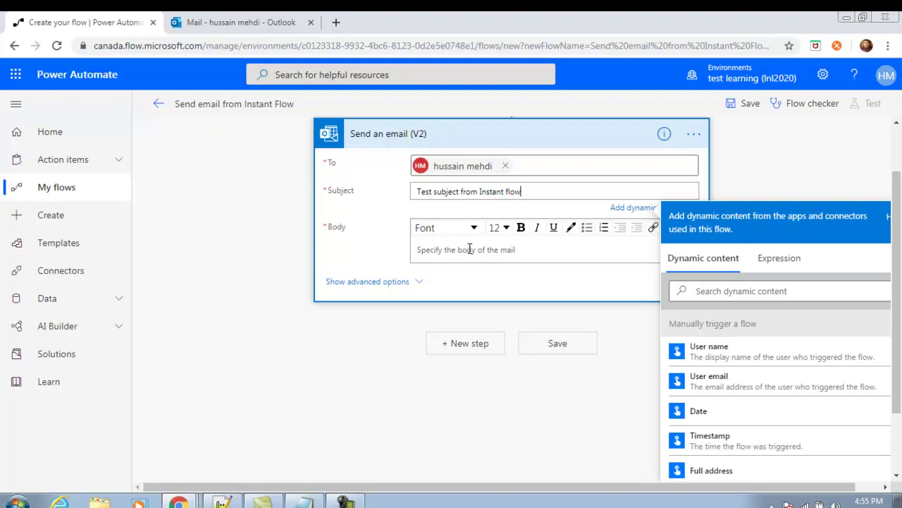
# Step: Write the email body 'Test Body from Instant flow!!' and save the flow
pyautogui.click(470, 248)
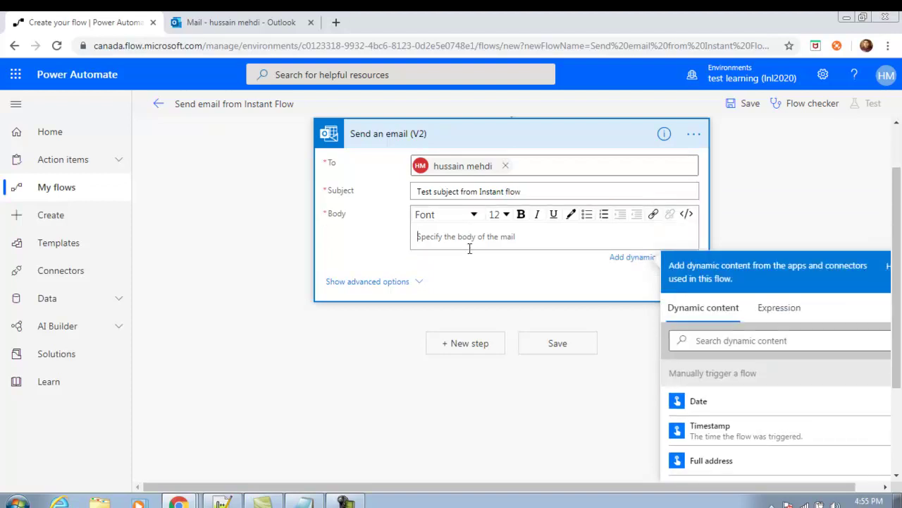
pyautogui.write('Test Body from Instant flow!!')
pyautogui.scroll(1, 386, 266)
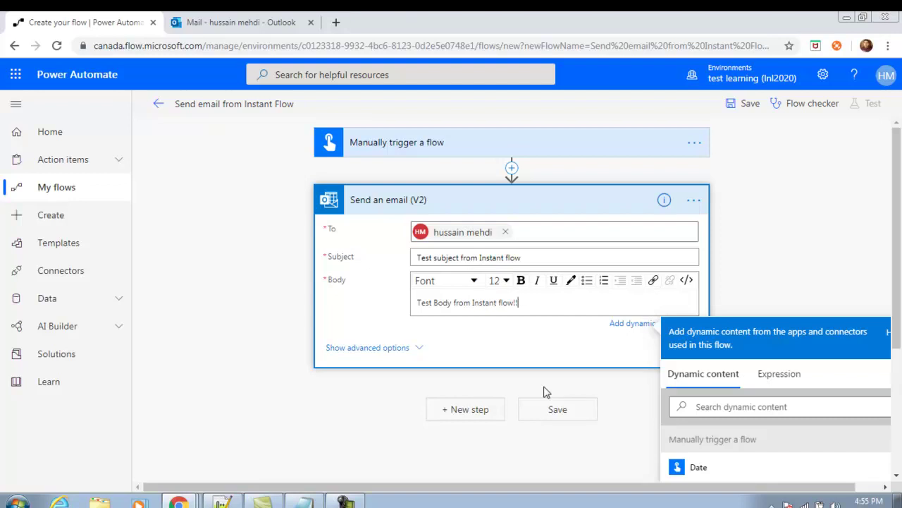
pyautogui.click(557, 409)
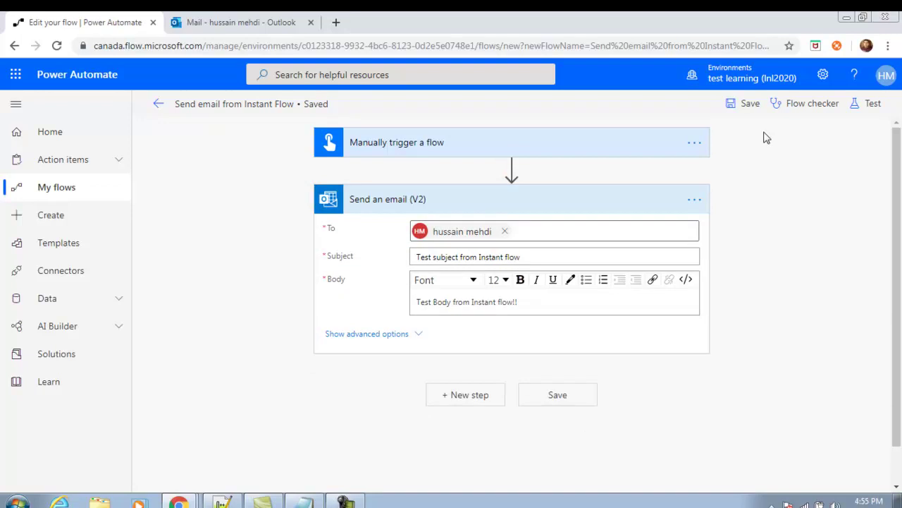
pyautogui.click(818, 111)
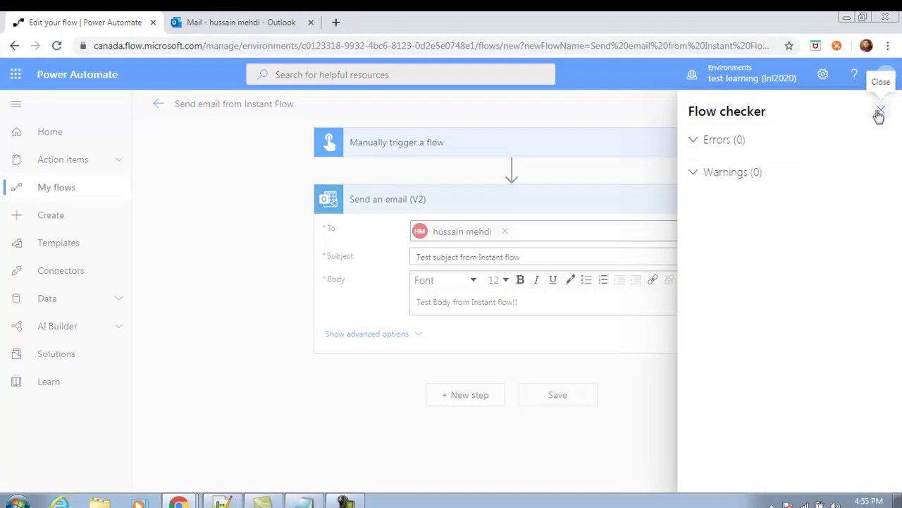
pyautogui.click(882, 113)
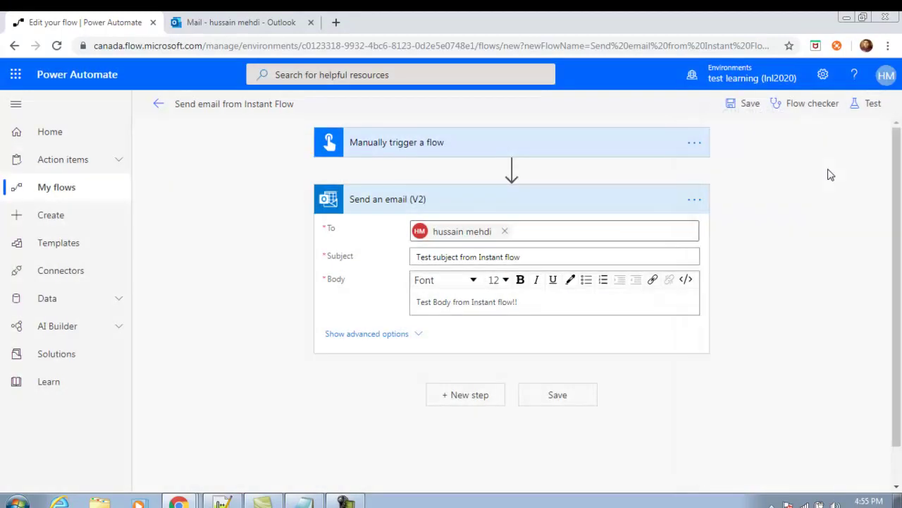
# Step: Test the flow with 'I'll perform the trigger action', run it, and view the successful run
pyautogui.click(873, 105)
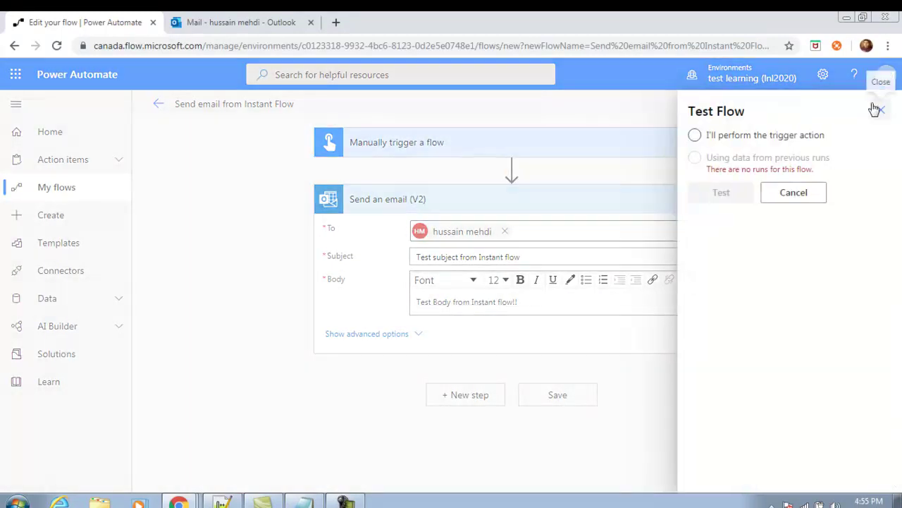
pyautogui.click(694, 135)
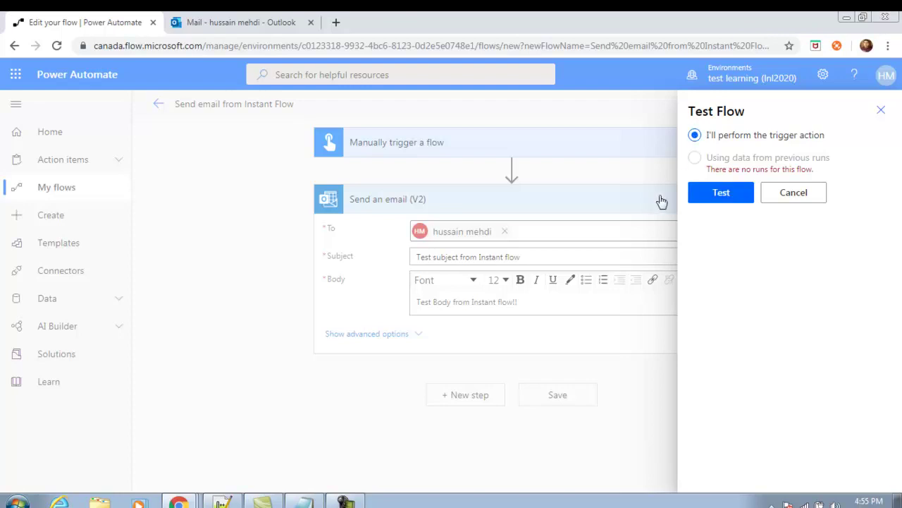
pyautogui.click(717, 194)
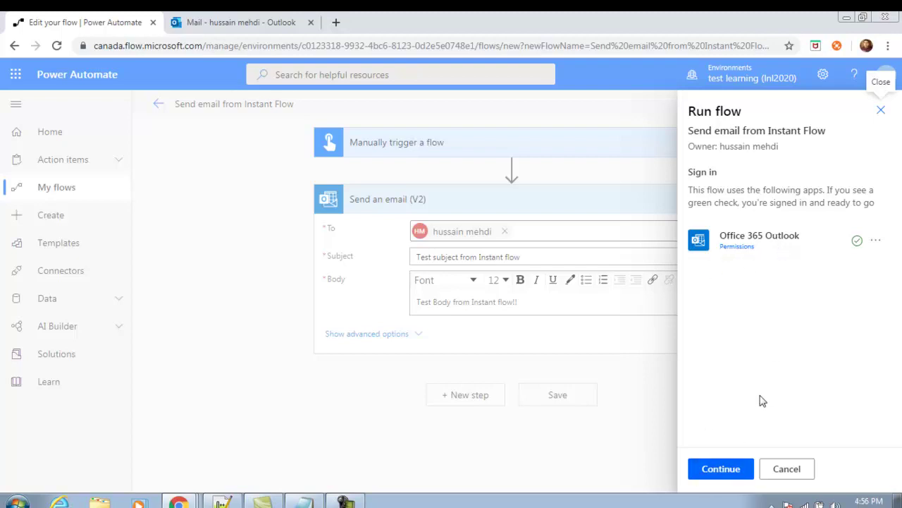
pyautogui.click(724, 474)
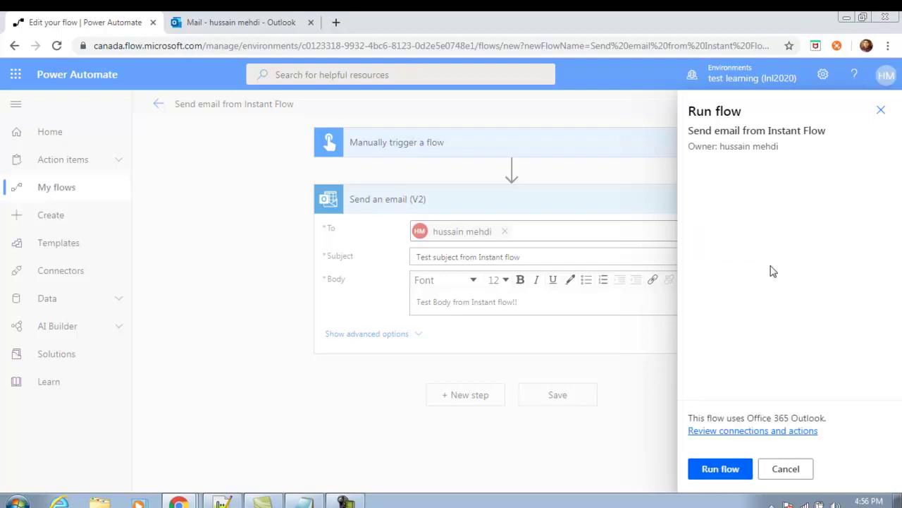
pyautogui.click(722, 470)
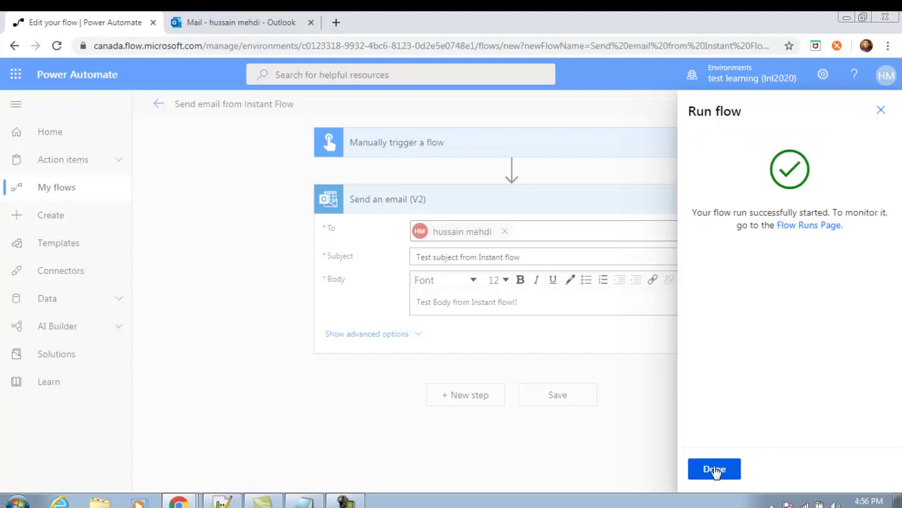
pyautogui.click(714, 470)
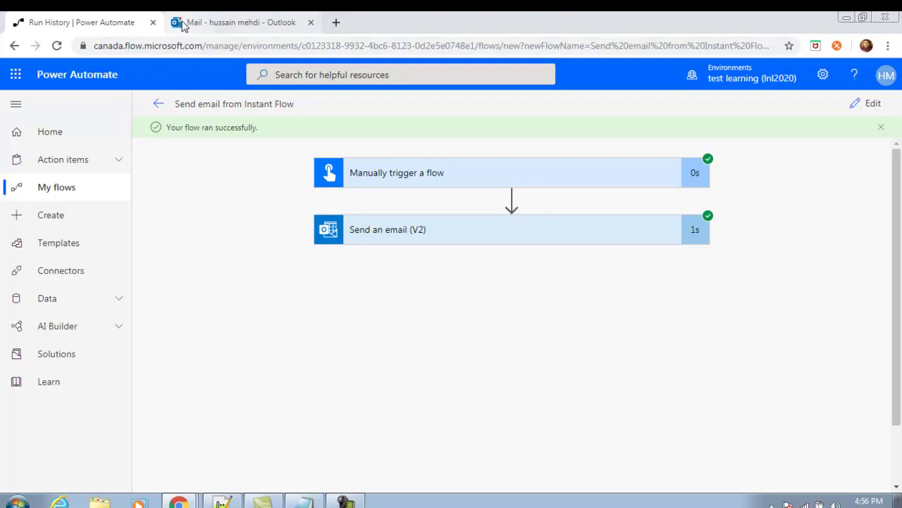
# Step: Open the 'Test subject from Instant flow' email in the Outlook inbox, then return to the run history
pyautogui.click(184, 24)
pyautogui.click(220, 218)
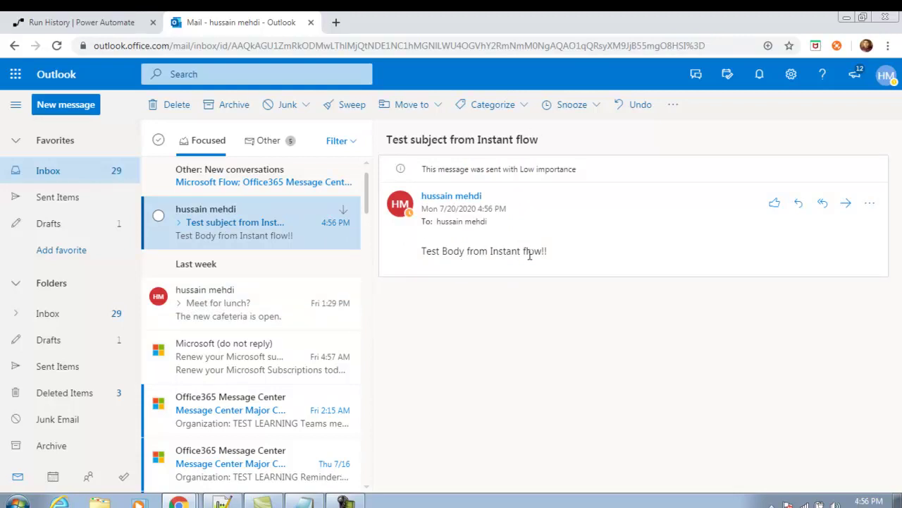
pyautogui.click(103, 19)
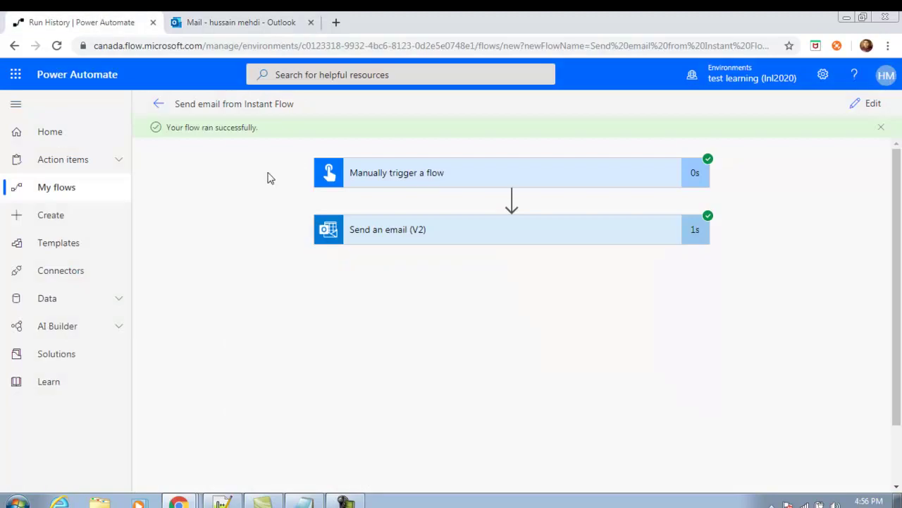
# Step: Expand the trigger and Send an email (V2) run steps to check To, Subject and Body, then return to details
pyautogui.click(510, 244)
pyautogui.click(522, 177)
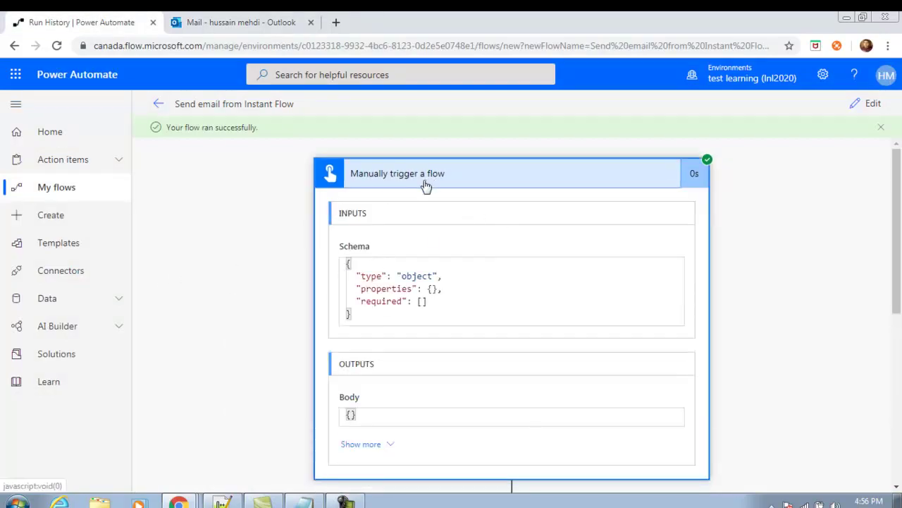
pyautogui.scroll(-1, 426, 187)
pyautogui.scroll(-4, 426, 203)
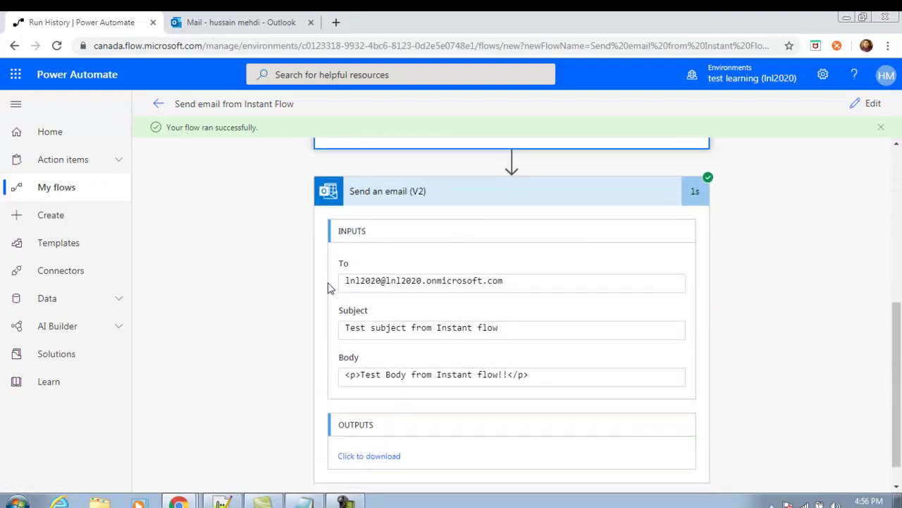
pyautogui.scroll(-1, 388, 302)
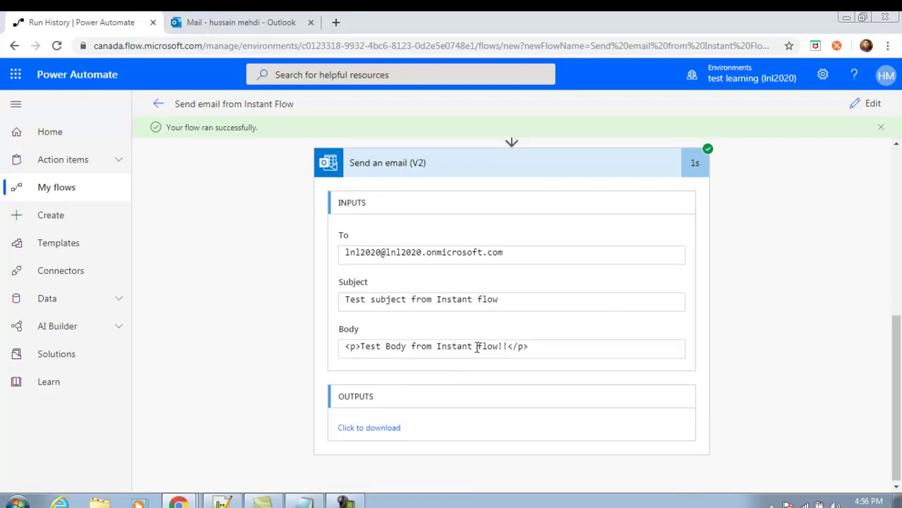
pyautogui.scroll(3, 476, 345)
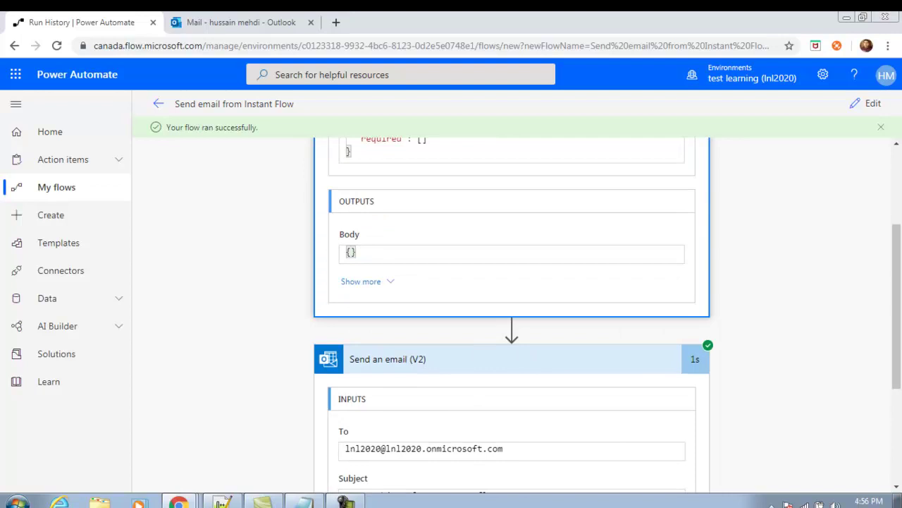
pyautogui.scroll(-1, 842, 210)
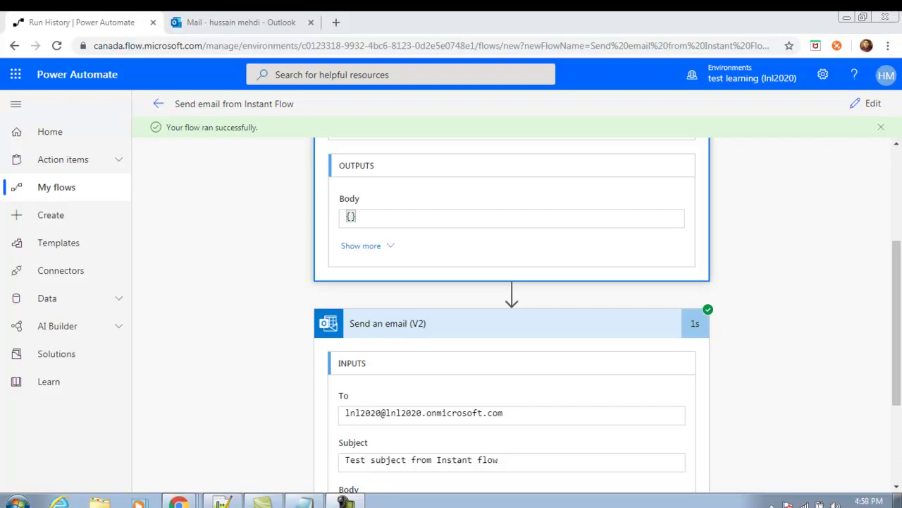
pyautogui.click(158, 106)
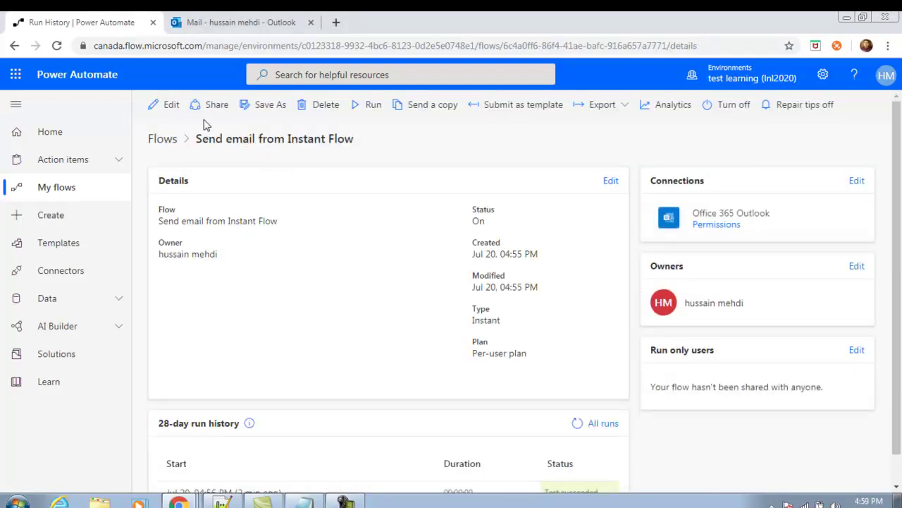
# Step: Open 'Send email from Instant Flow' in the editor and expand the Send an email (V2) card
pyautogui.click(167, 108)
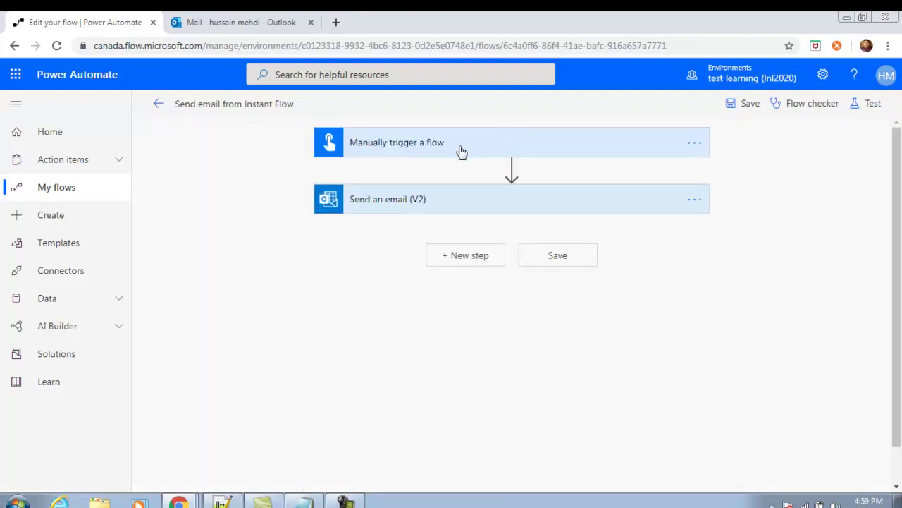
pyautogui.click(488, 208)
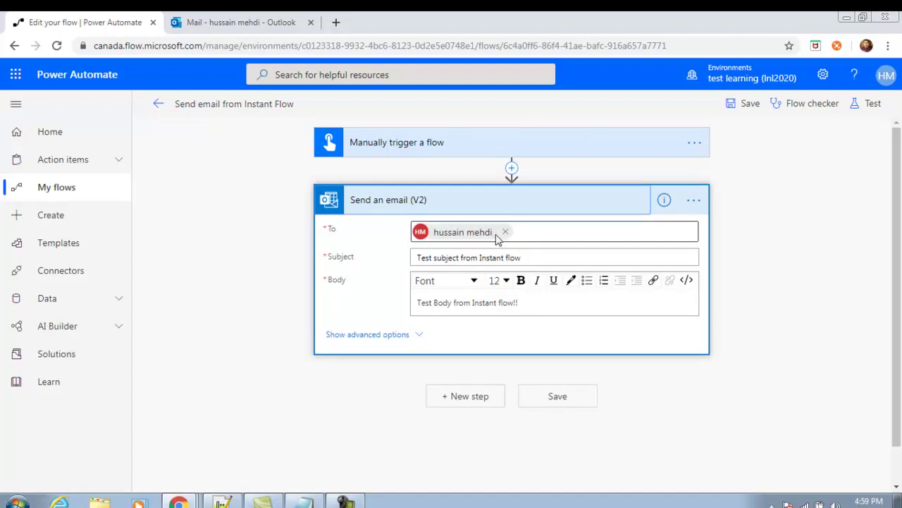